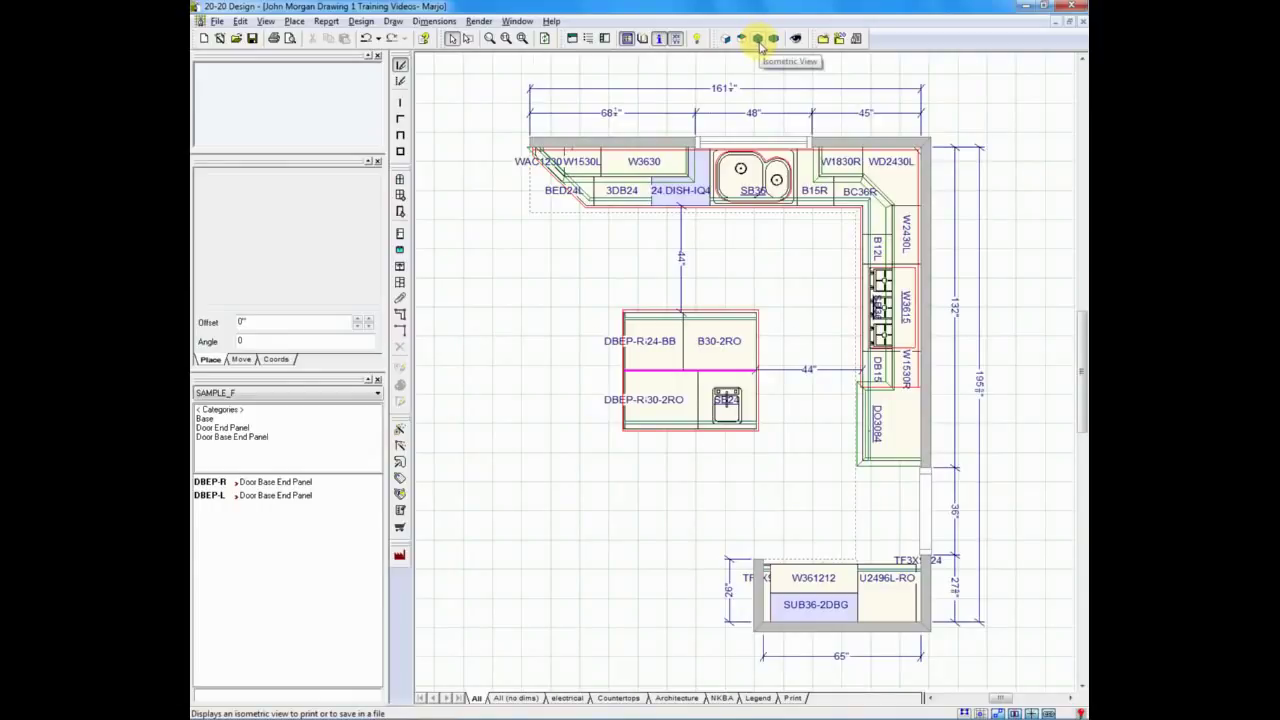
# Step: Bring up the Isometric View Settings dialog for the kitchen floor plan
pyautogui.click(759, 40)
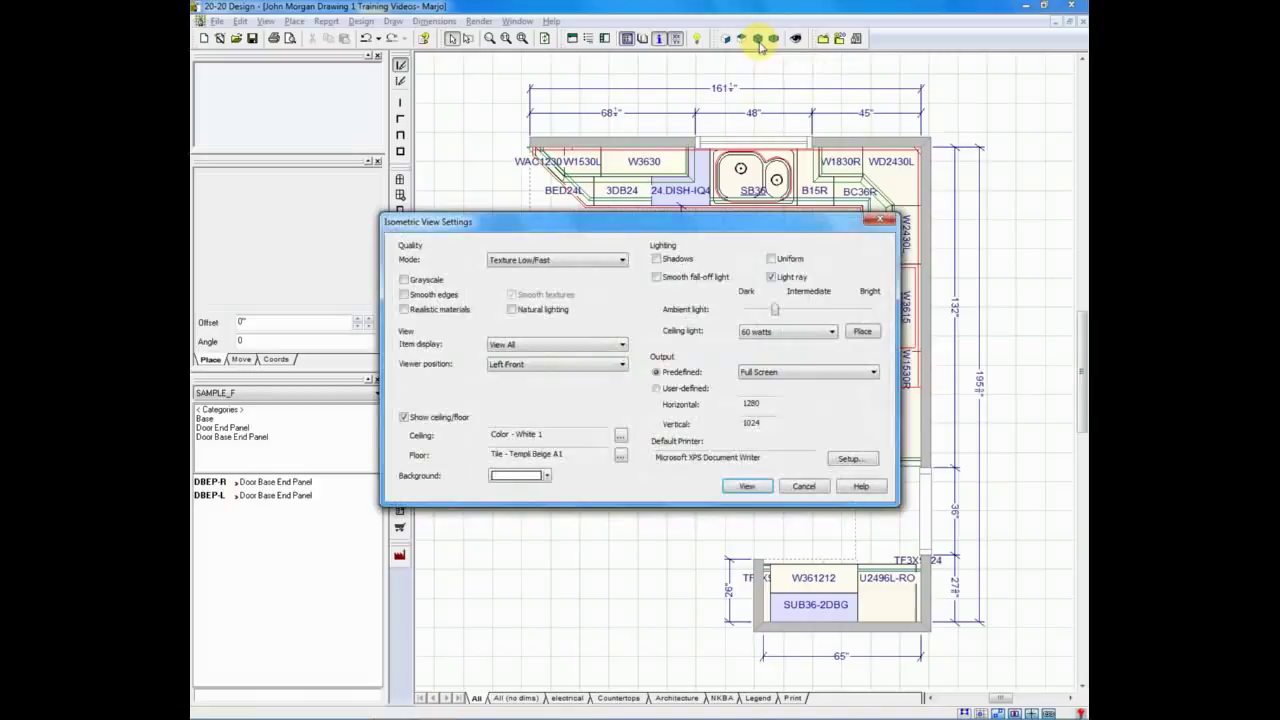
pyautogui.moveTo(708, 219); pyautogui.dragTo(678, 119)
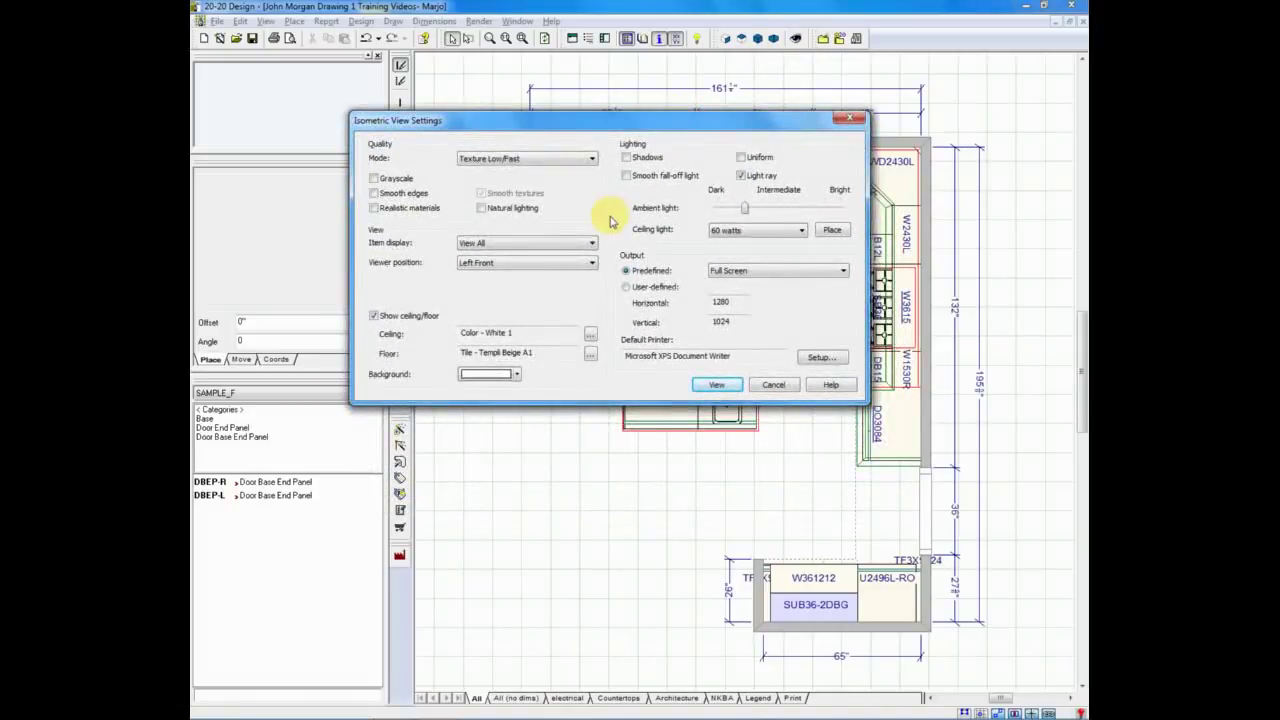
pyautogui.moveTo(663, 120); pyautogui.dragTo(520, 47)
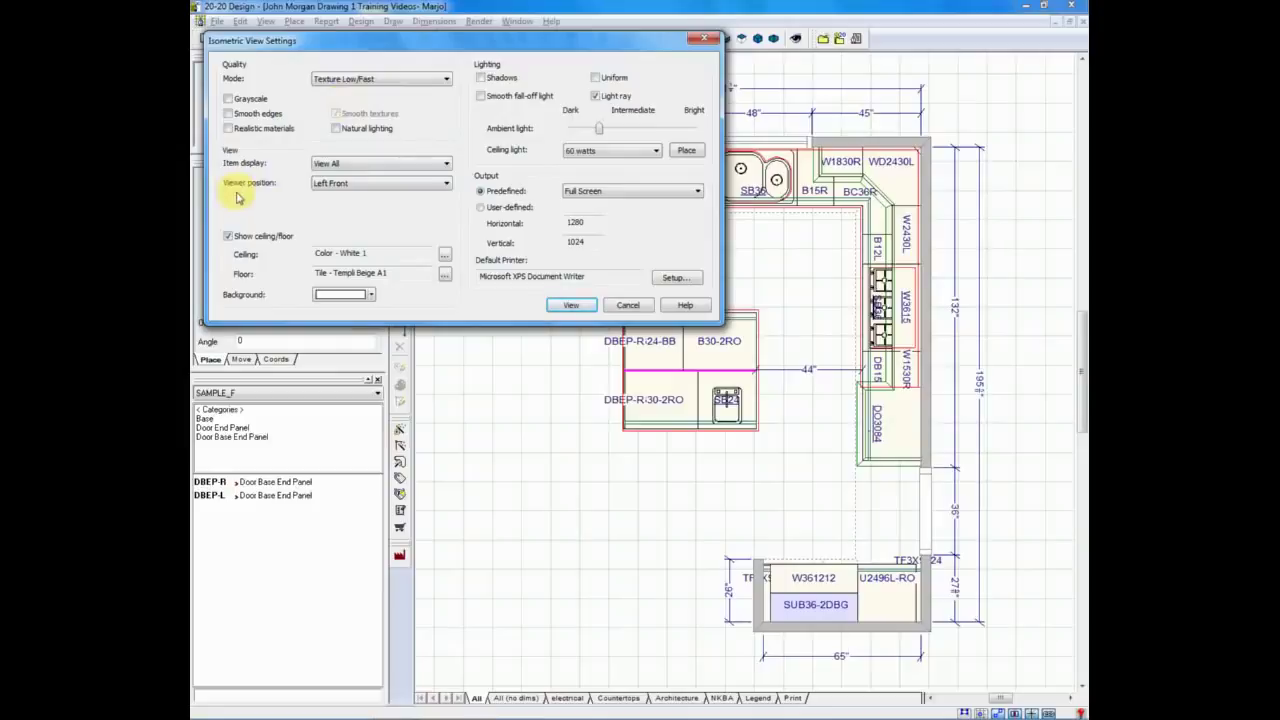
pyautogui.click(446, 184)
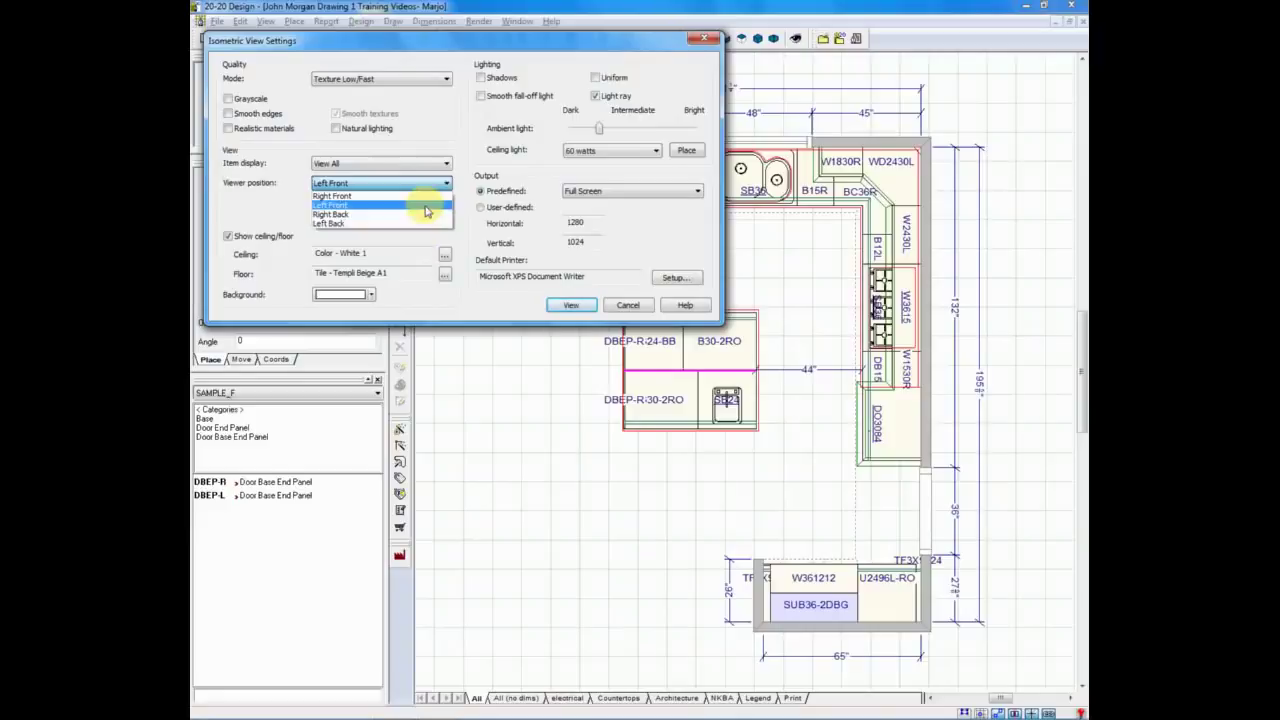
# Step: Keep the viewer position at Left Front and generate the isometric 3D rendering
pyautogui.click(425, 206)
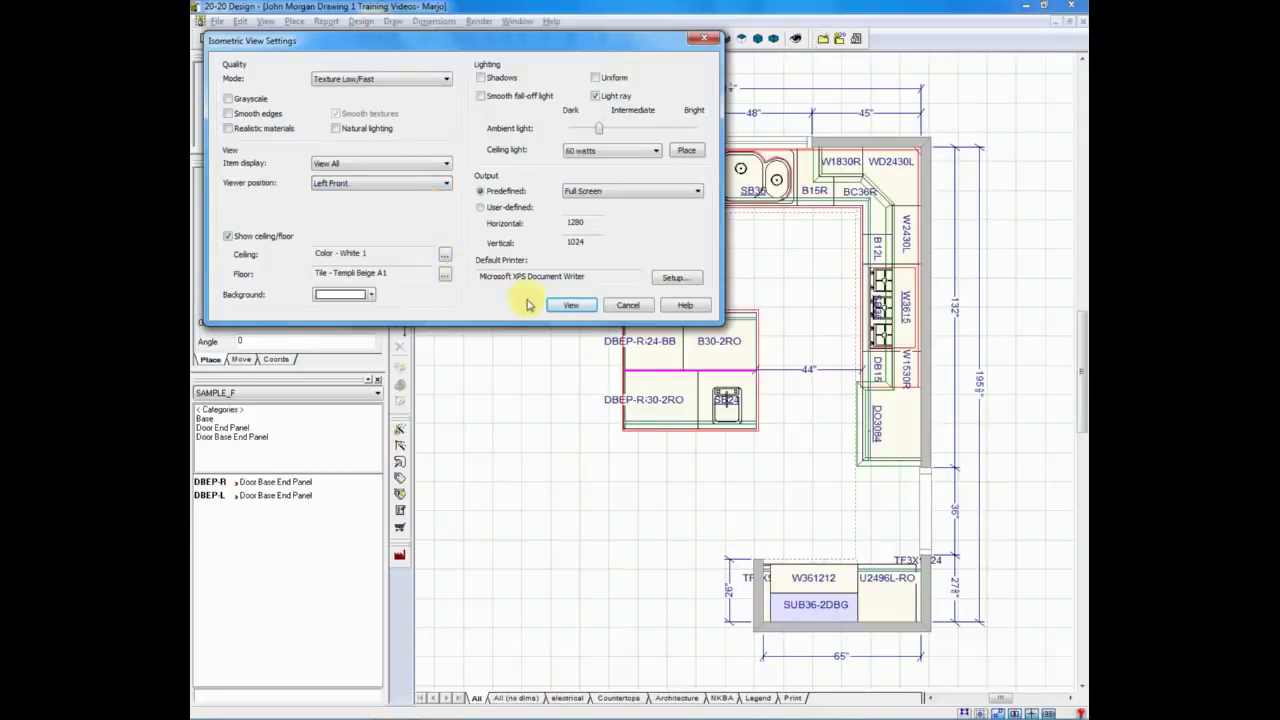
pyautogui.click(564, 304)
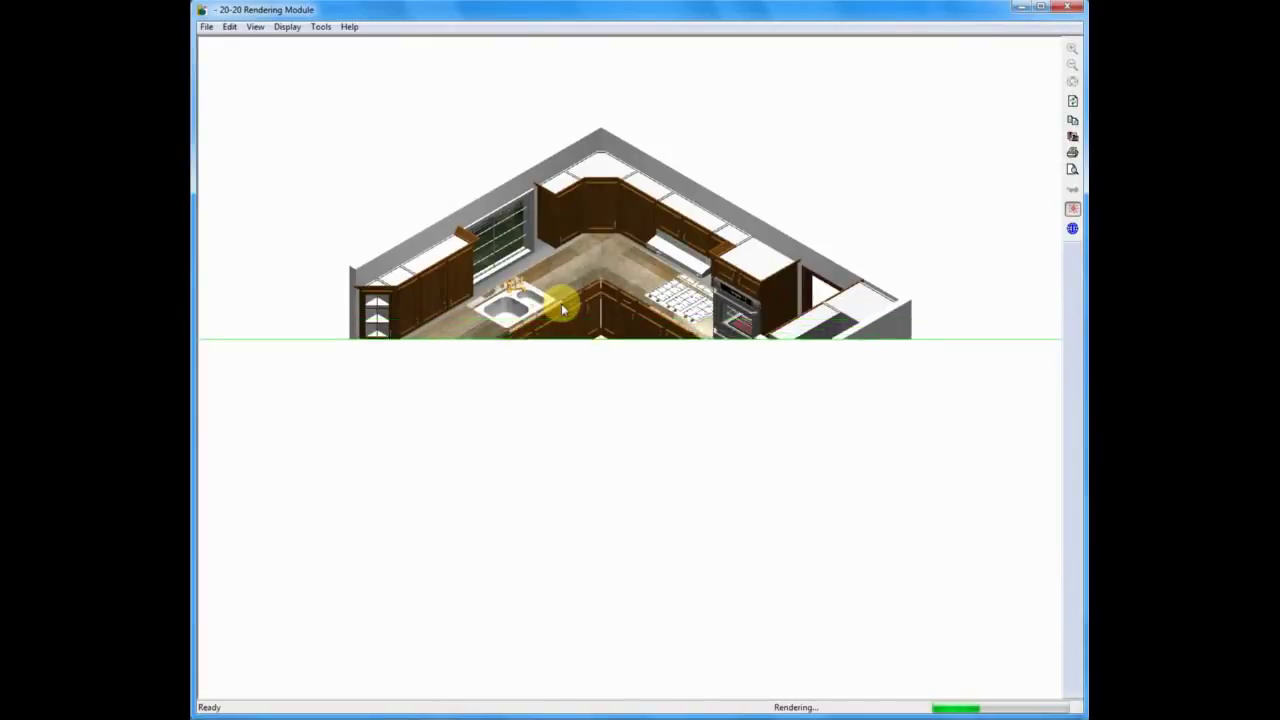